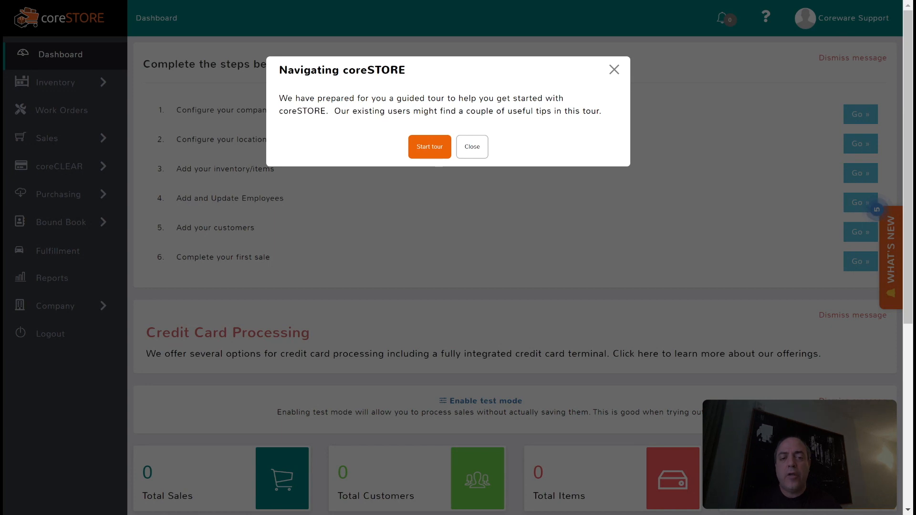
Close the guided-tour prompt, bring it back through the help option, and dismiss it again
{"action": "left_click", "coordinate": [474, 150]}
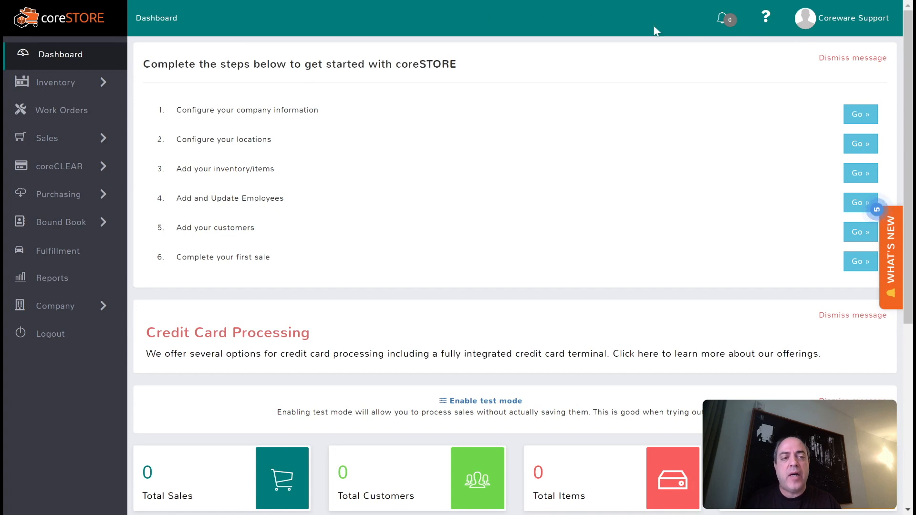
{"action": "left_click", "coordinate": [767, 22]}
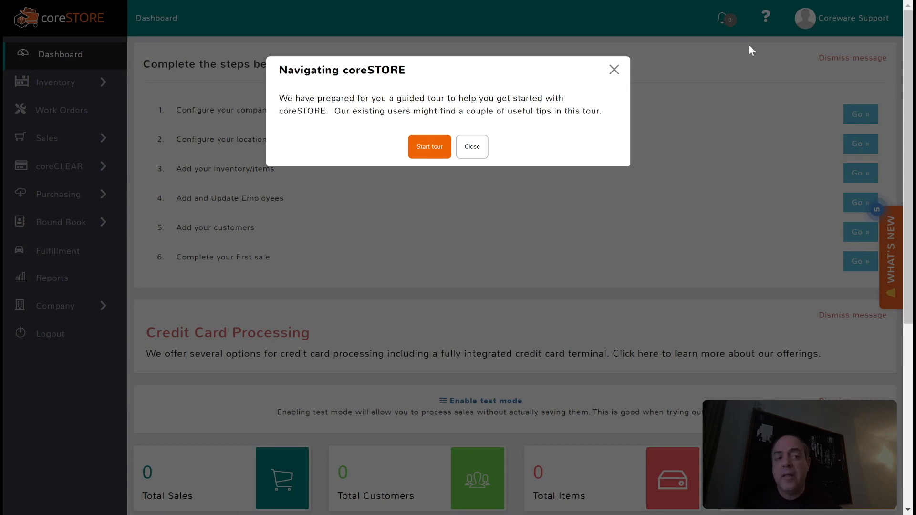
{"action": "left_click", "coordinate": [477, 151]}
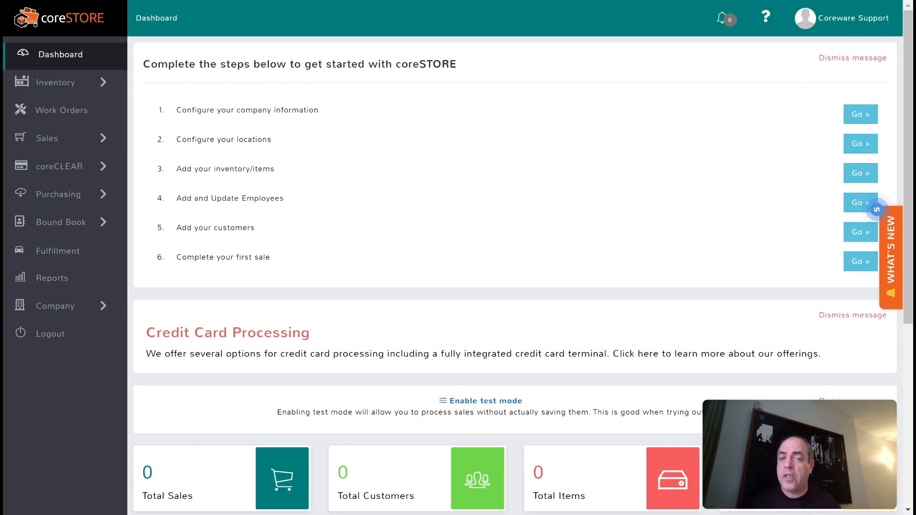
Review the options available for the signed-in account, such as support, feedback, switching users and profile editing
{"action": "left_click", "coordinate": [833, 17]}
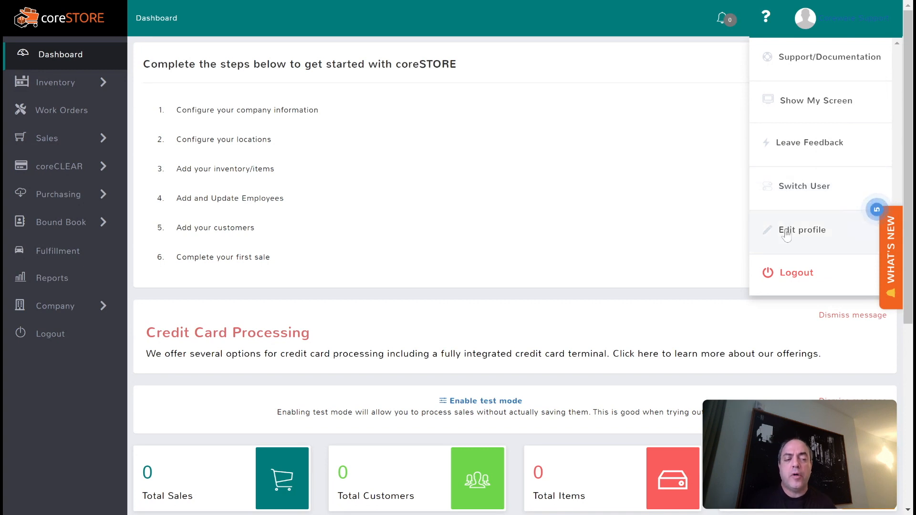
{"action": "left_click", "coordinate": [652, 149]}
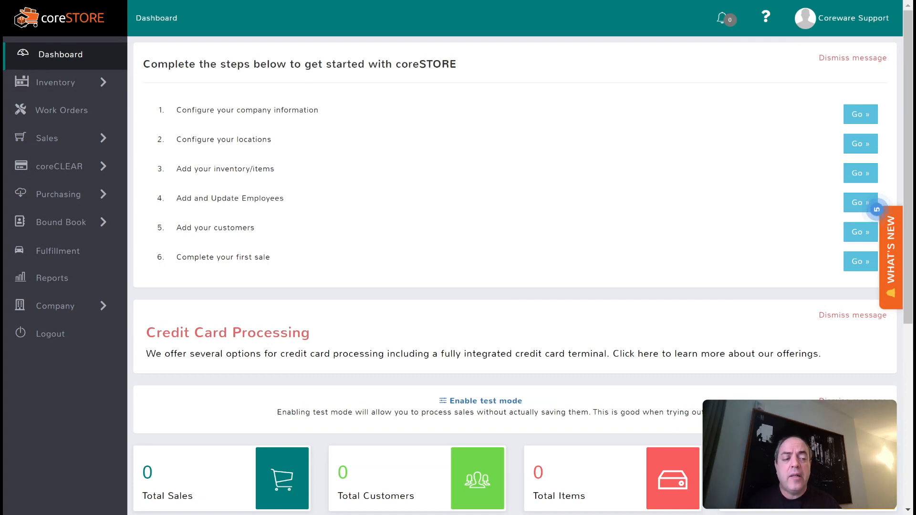
Read through the What's New announcements, including the February 15th coreSTORE Update, and close them
{"action": "left_click", "coordinate": [892, 262]}
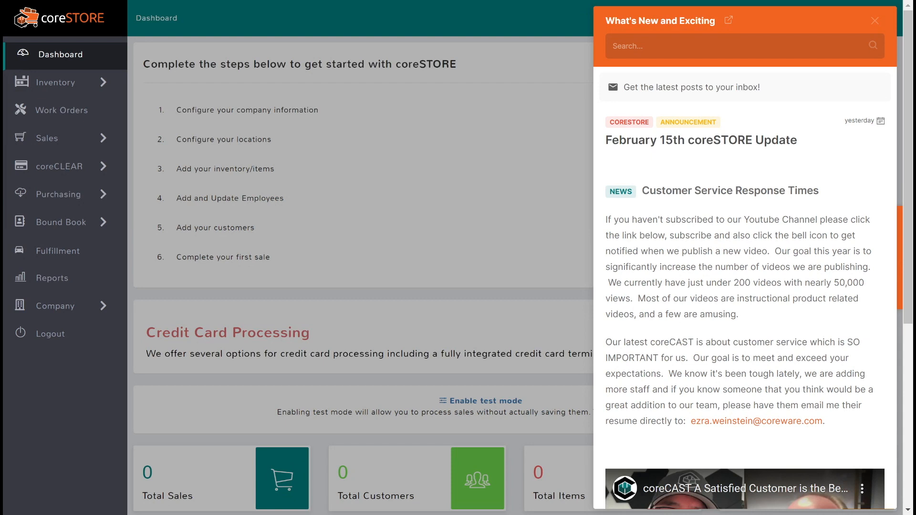
{"action": "scroll", "coordinate": [745, 273], "scroll_direction": "down", "scroll_amount": 6}
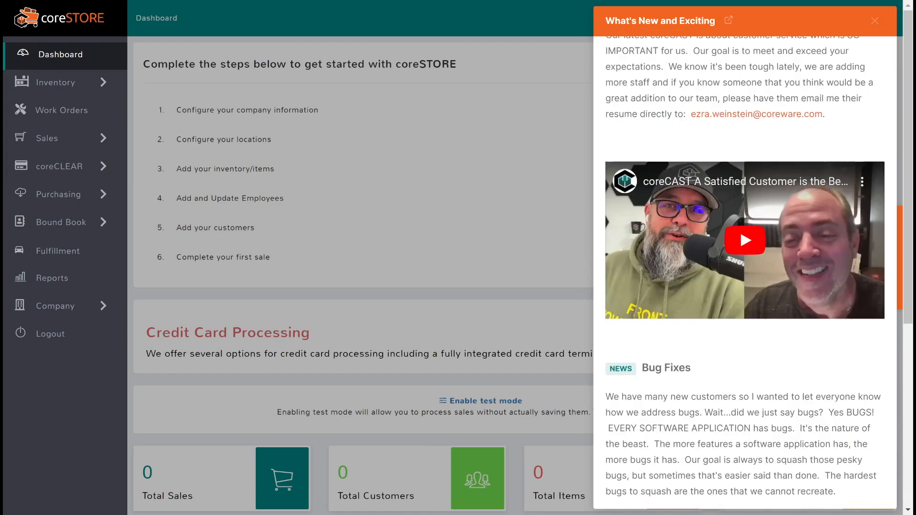
{"action": "scroll", "coordinate": [745, 272], "scroll_direction": "down", "scroll_amount": 15}
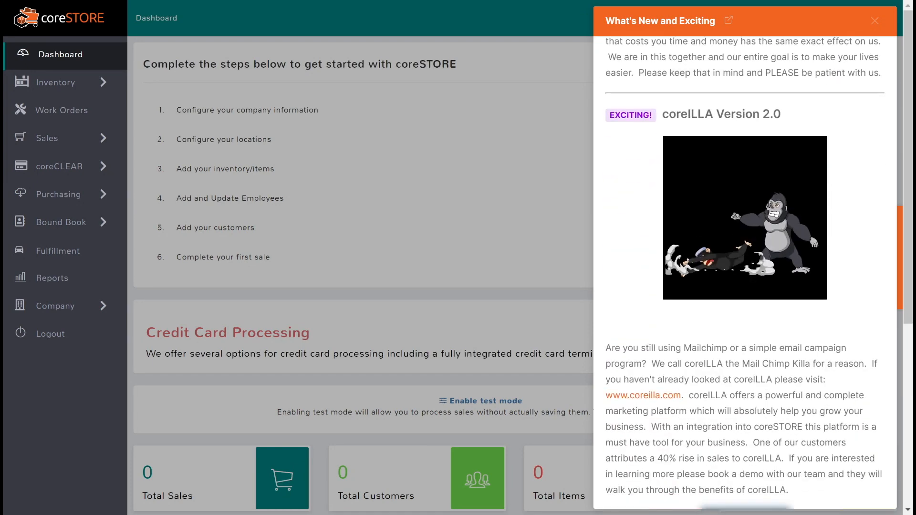
{"action": "scroll", "coordinate": [745, 272], "scroll_direction": "down", "scroll_amount": 16}
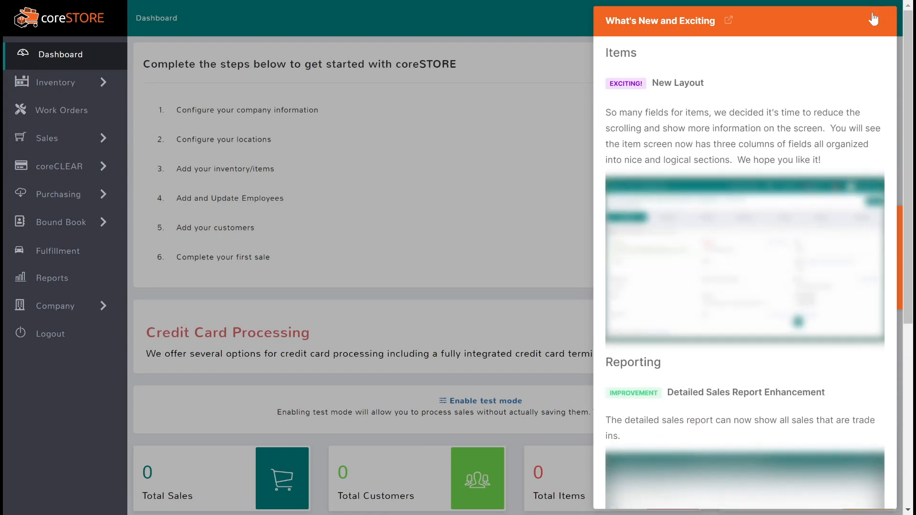
{"action": "left_click", "coordinate": [874, 19]}
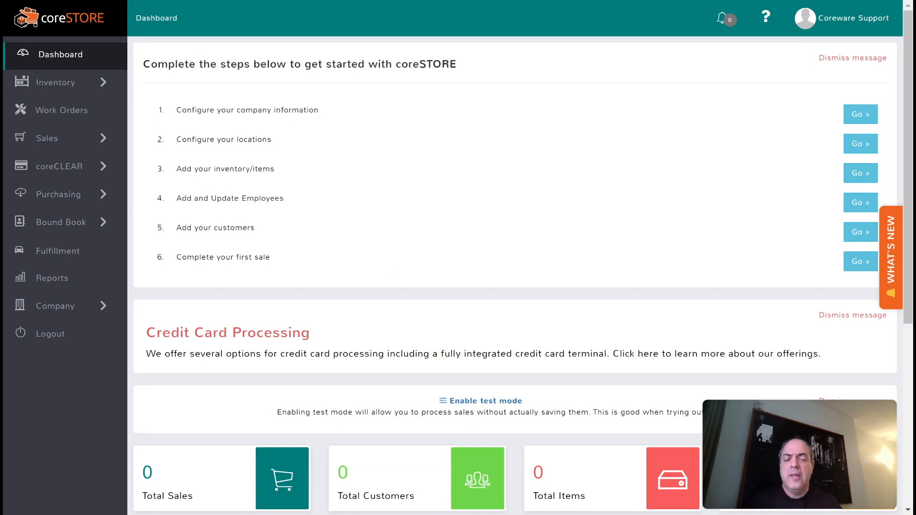
Dismiss the Credit Card Processing message on the dashboard
{"action": "scroll", "coordinate": [511, 288], "scroll_direction": "down", "scroll_amount": 1}
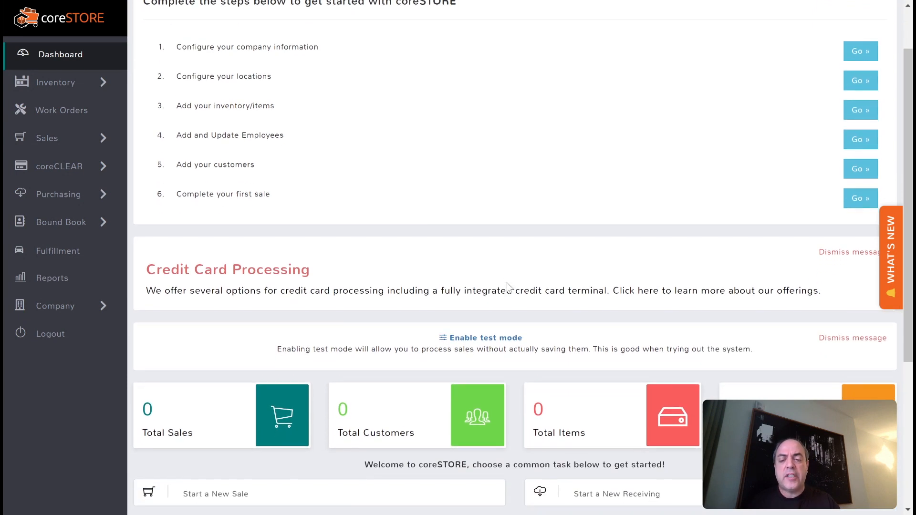
{"action": "left_click", "coordinate": [836, 253]}
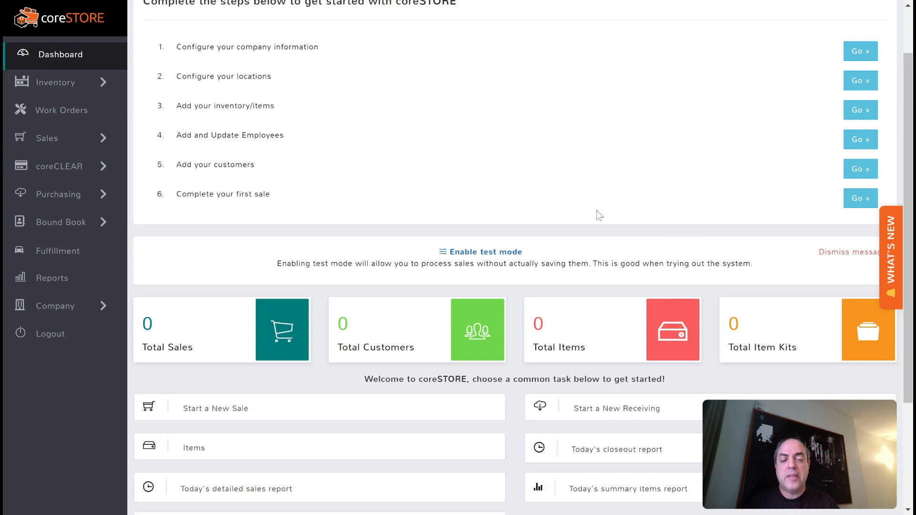
Examine the dashboard's test mode notice, totals, common task shortcuts, and the weekly and monthly sales information
{"action": "scroll", "coordinate": [574, 200], "scroll_direction": "up", "scroll_amount": 1}
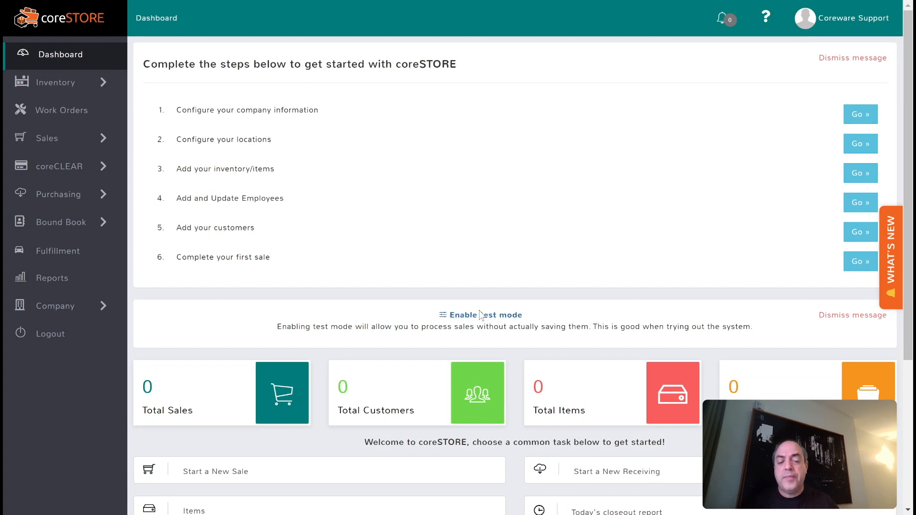
{"action": "scroll", "coordinate": [221, 205], "scroll_direction": "down", "scroll_amount": 3}
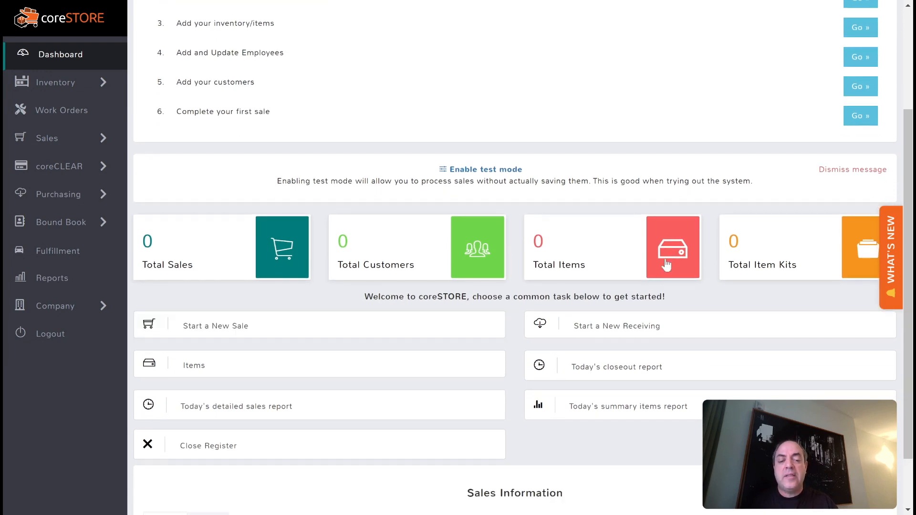
{"action": "scroll", "coordinate": [401, 260], "scroll_direction": "down", "scroll_amount": 2}
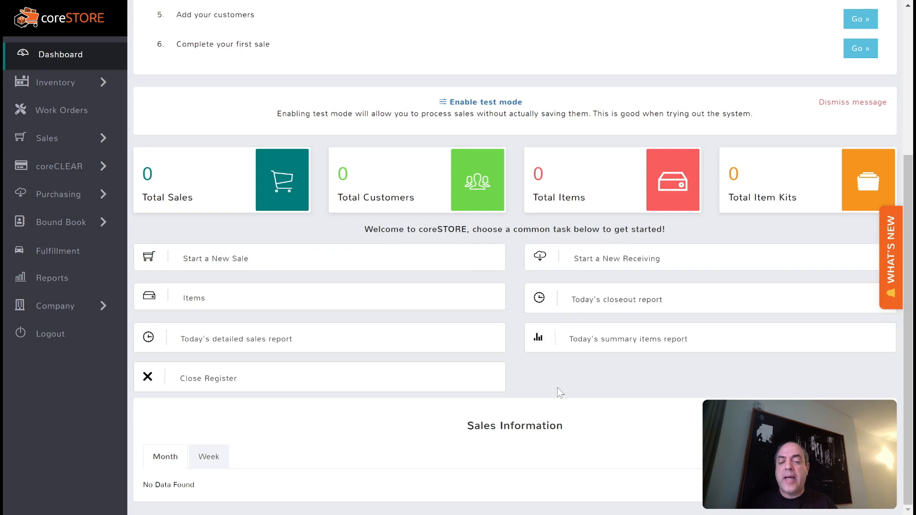
{"action": "scroll", "coordinate": [558, 387], "scroll_direction": "up", "scroll_amount": 1}
{"action": "scroll", "coordinate": [558, 388], "scroll_direction": "down", "scroll_amount": 1}
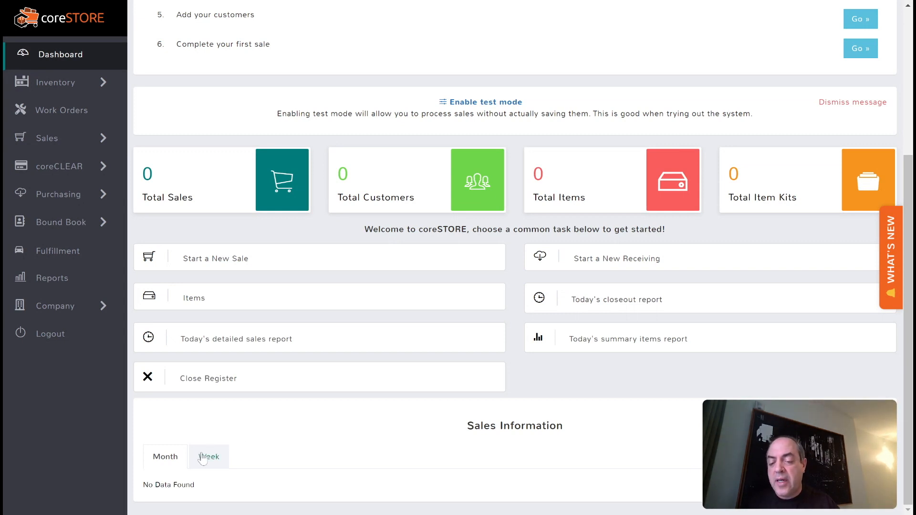
{"action": "left_click", "coordinate": [223, 455]}
{"action": "left_click", "coordinate": [165, 461]}
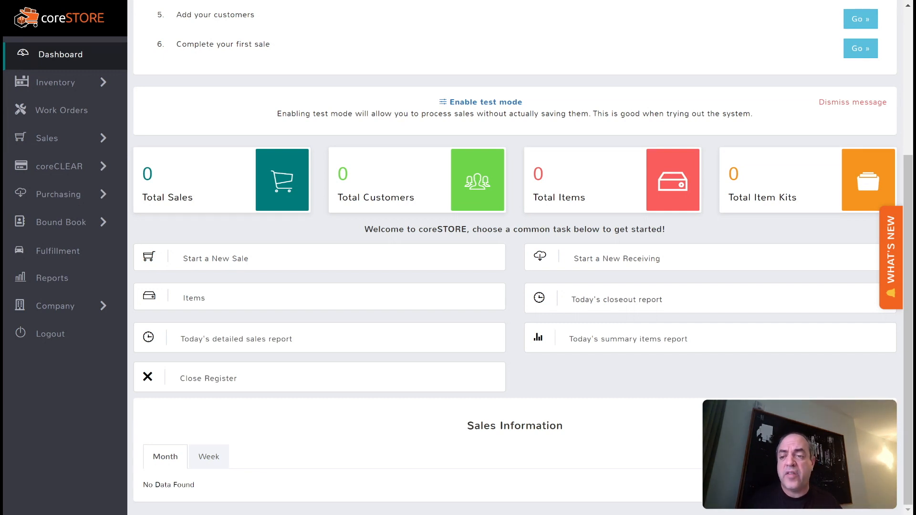
{"action": "scroll", "coordinate": [334, 352], "scroll_direction": "up", "scroll_amount": 5}
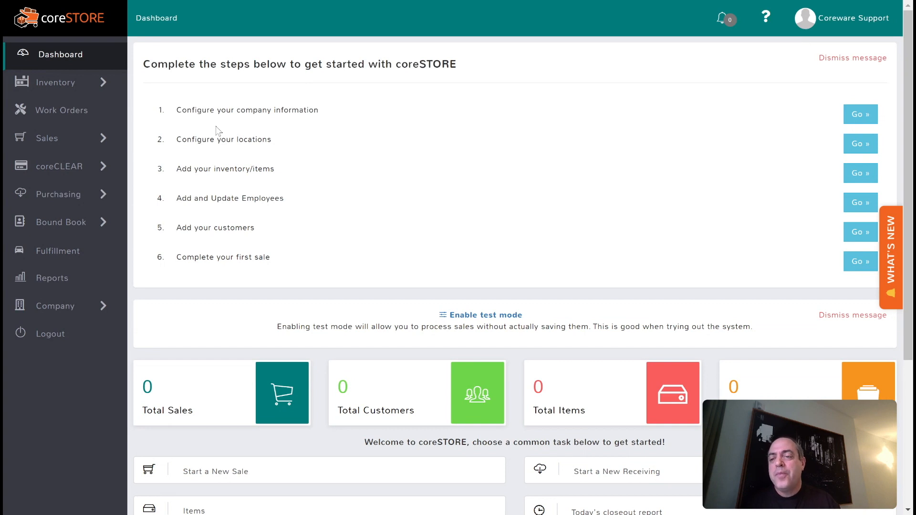
Review the main navigation areas, including the Inventory, Sales, coreCLEAR, Purchasing and Bound Book options, from the dashboard
{"action": "left_click", "coordinate": [66, 84]}
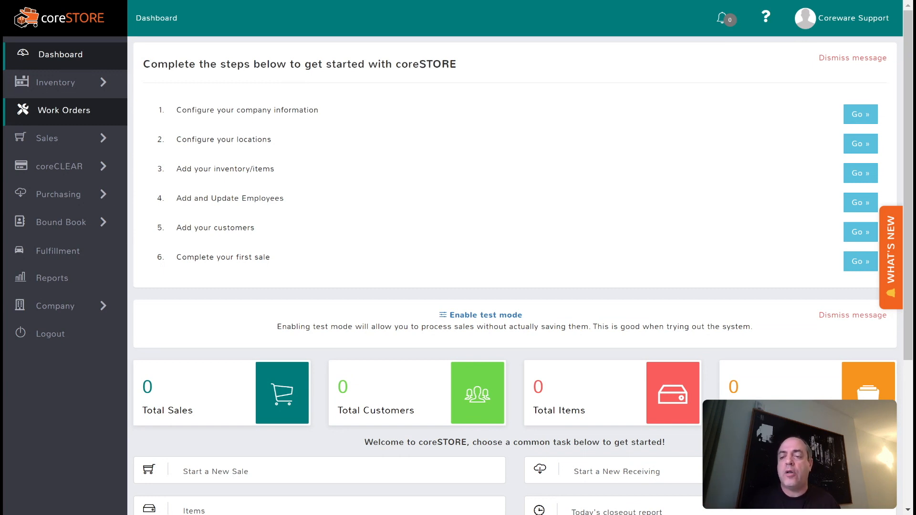
{"action": "mouse_move", "coordinate": [53, 143]}
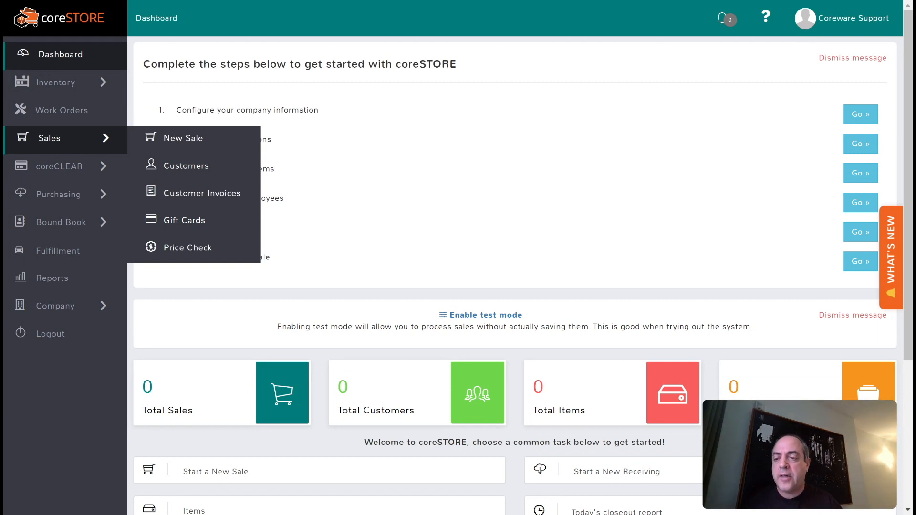
{"action": "mouse_move", "coordinate": [56, 170]}
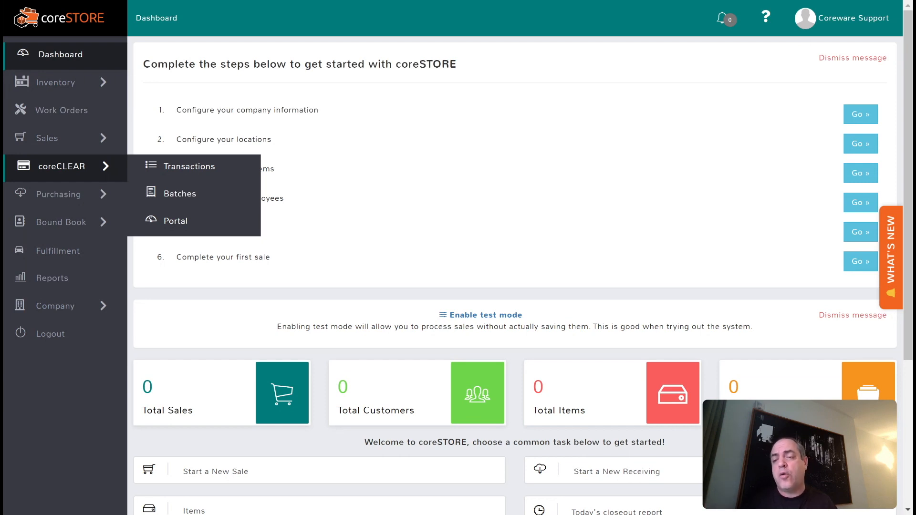
{"action": "left_click", "coordinate": [52, 194]}
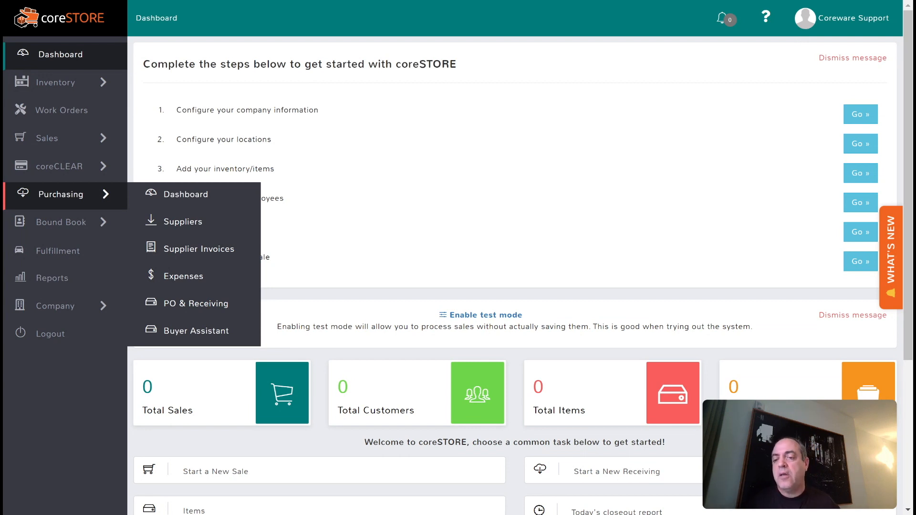
{"action": "mouse_move", "coordinate": [62, 225]}
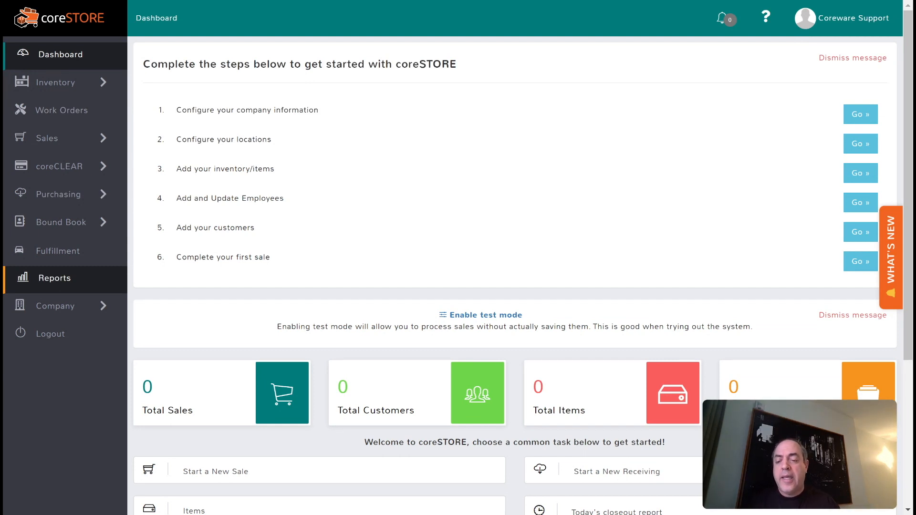
{"action": "scroll", "coordinate": [344, 225], "scroll_direction": "down", "scroll_amount": 3}
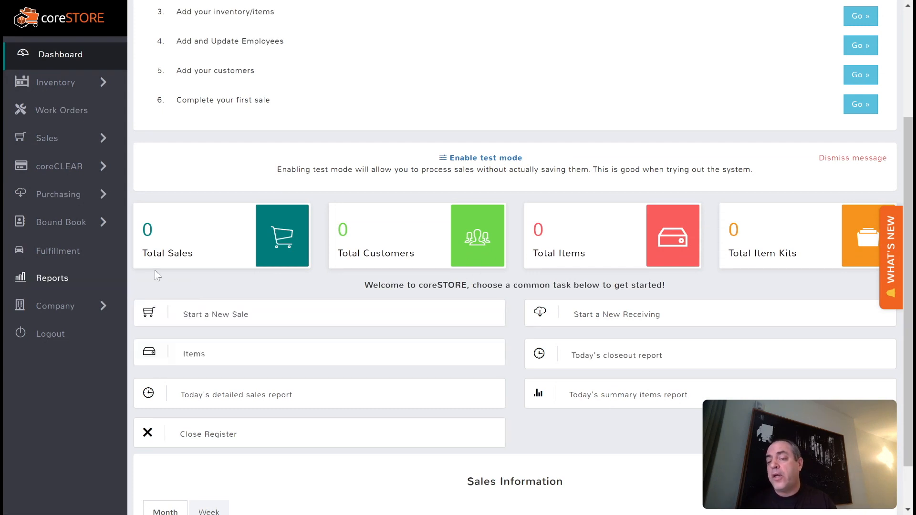
{"action": "scroll", "coordinate": [155, 270], "scroll_direction": "up", "scroll_amount": 3}
Open the company settings and look through the full list of setting categories
{"action": "mouse_move", "coordinate": [81, 310]}
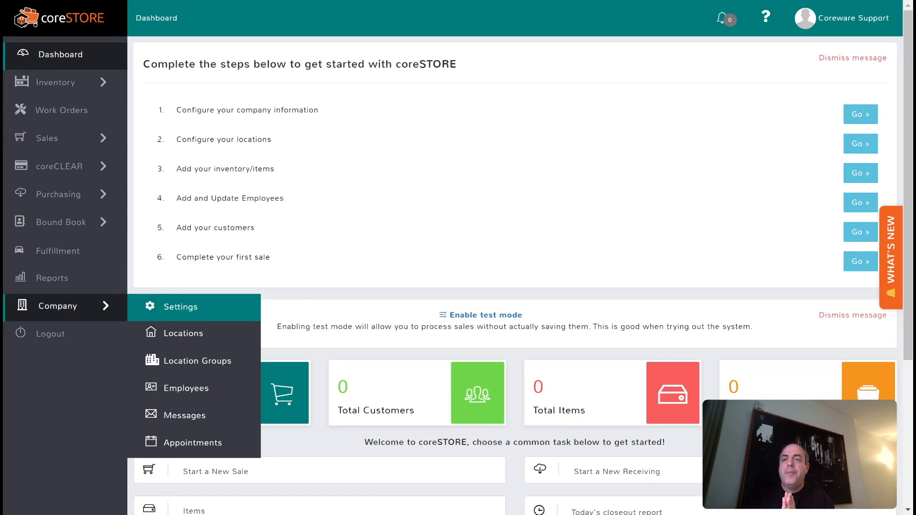
{"action": "left_click", "coordinate": [180, 307]}
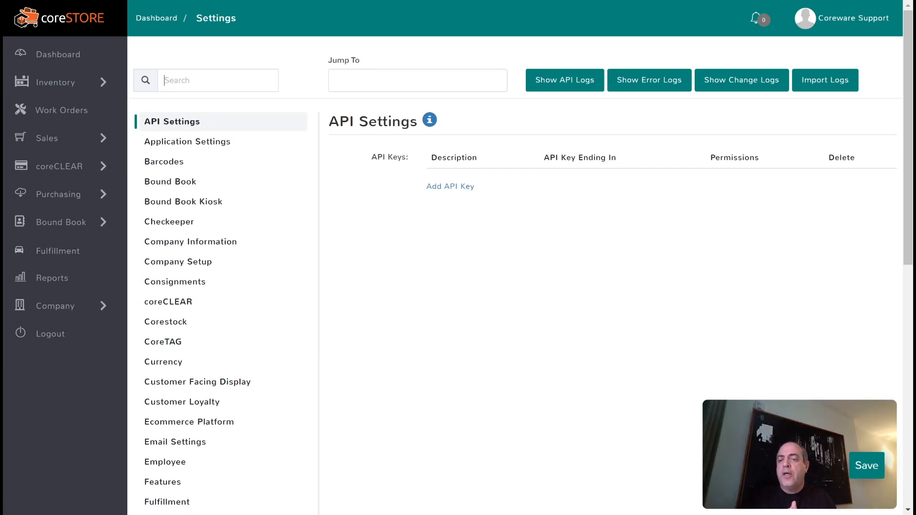
{"action": "scroll", "coordinate": [516, 258], "scroll_direction": "down", "scroll_amount": 10}
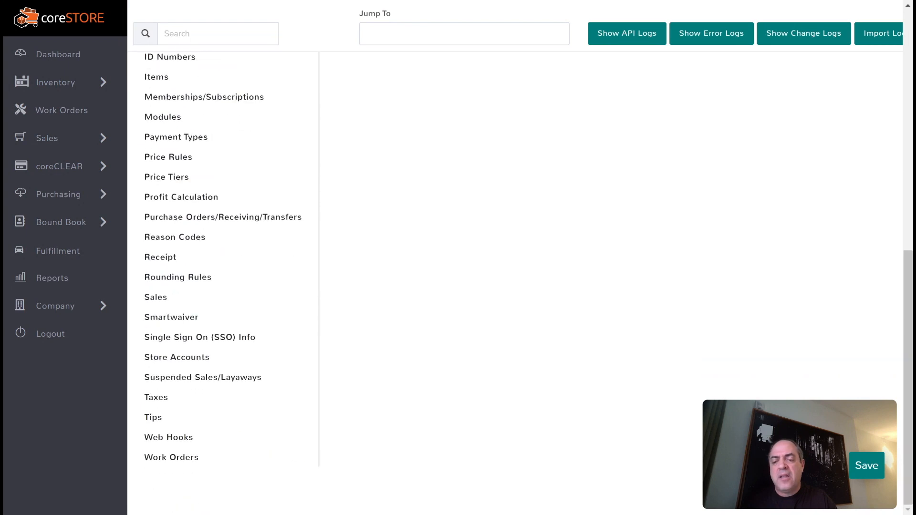
{"action": "scroll", "coordinate": [515, 258], "scroll_direction": "up", "scroll_amount": 10}
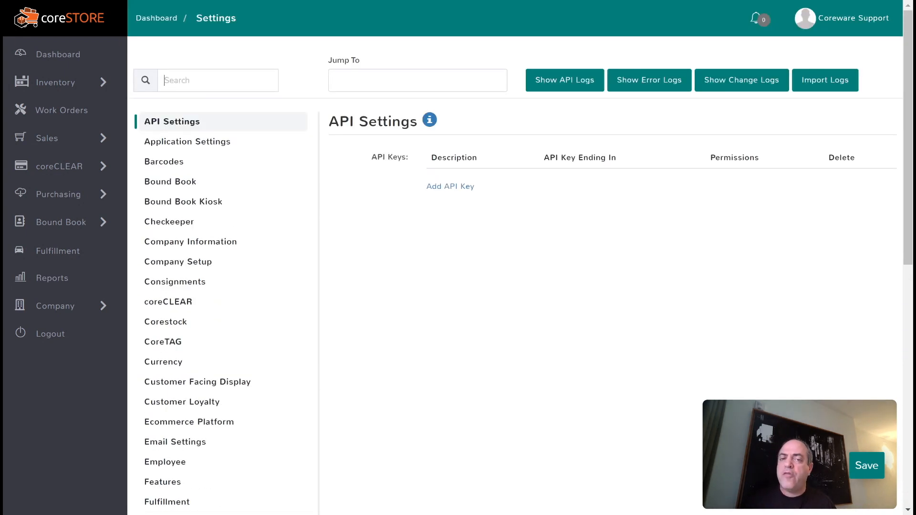
Search the settings for "receipt" and open the Receipt category to review its options
{"action": "left_click", "coordinate": [218, 80]}
{"action": "type", "text": "receipt"}
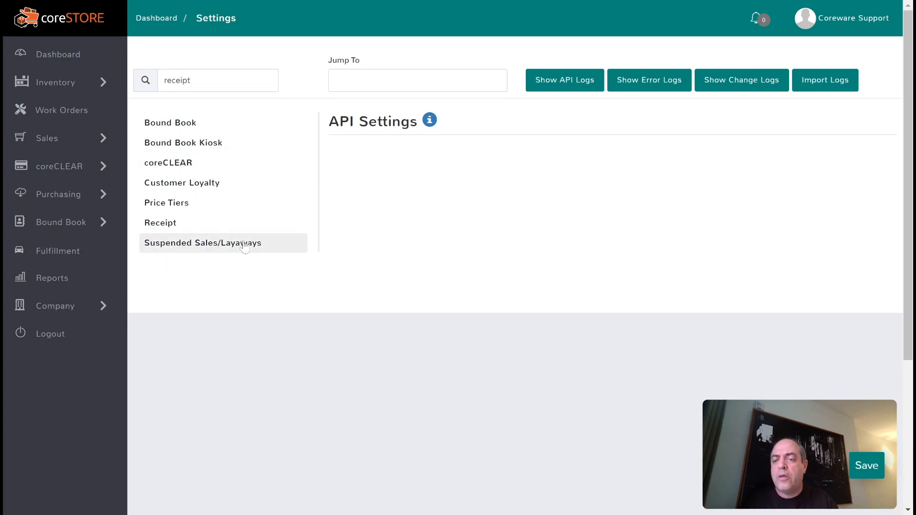
{"action": "left_click", "coordinate": [185, 225]}
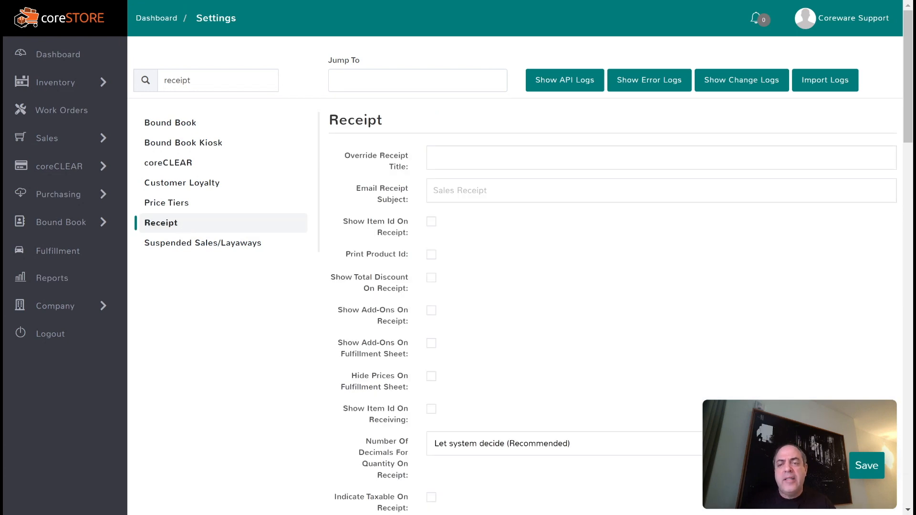
{"action": "scroll", "coordinate": [389, 280], "scroll_direction": "down", "scroll_amount": 3}
{"action": "scroll", "coordinate": [389, 280], "scroll_direction": "up", "scroll_amount": 3}
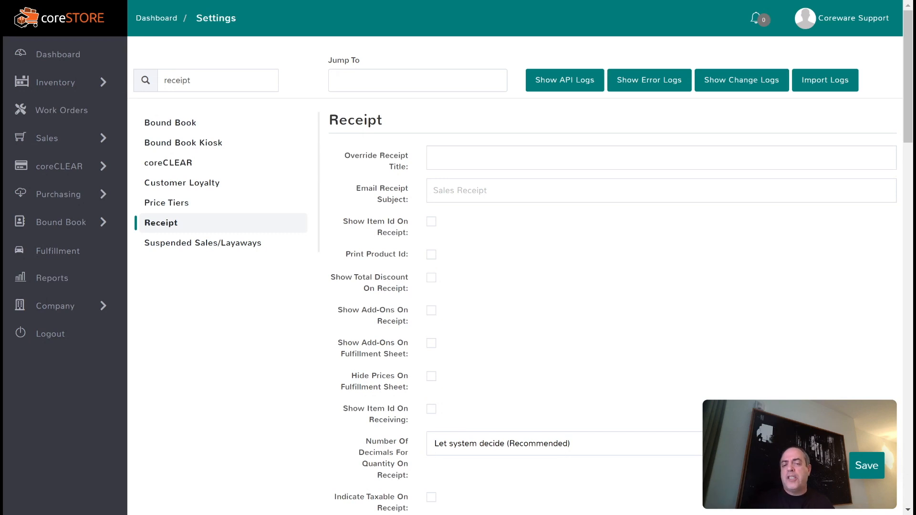
{"action": "left_click", "coordinate": [434, 158]}
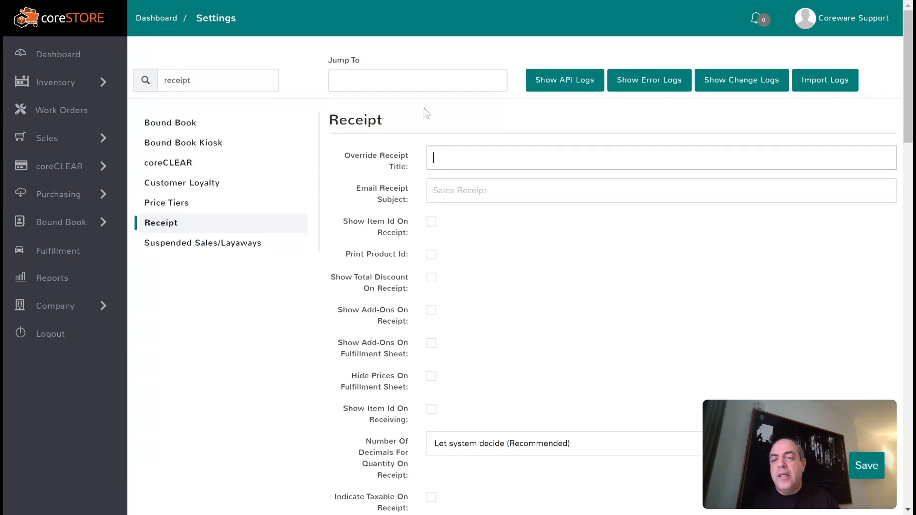
Replace the settings search term with "tax" to find tax-related options
{"action": "left_click_drag", "start_coordinate": [203, 80], "coordinate": [101, 64]}
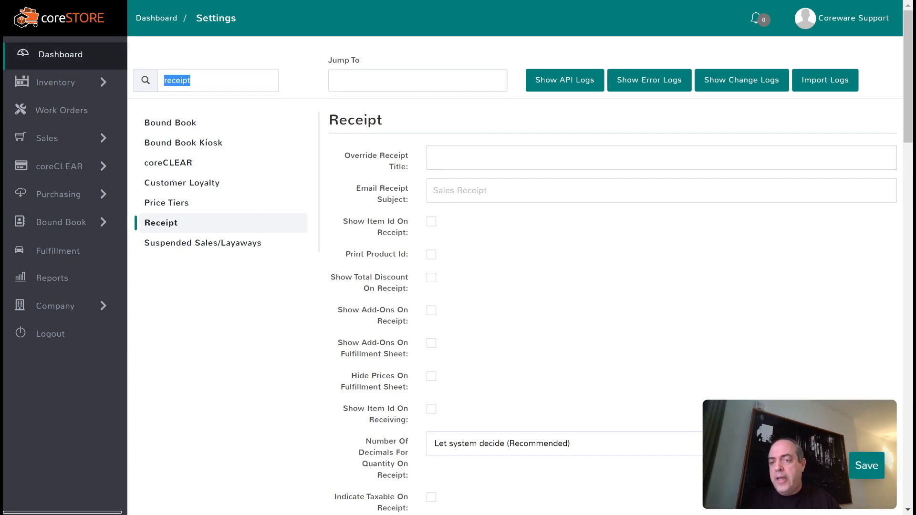
{"action": "key", "text": "BackSpace"}
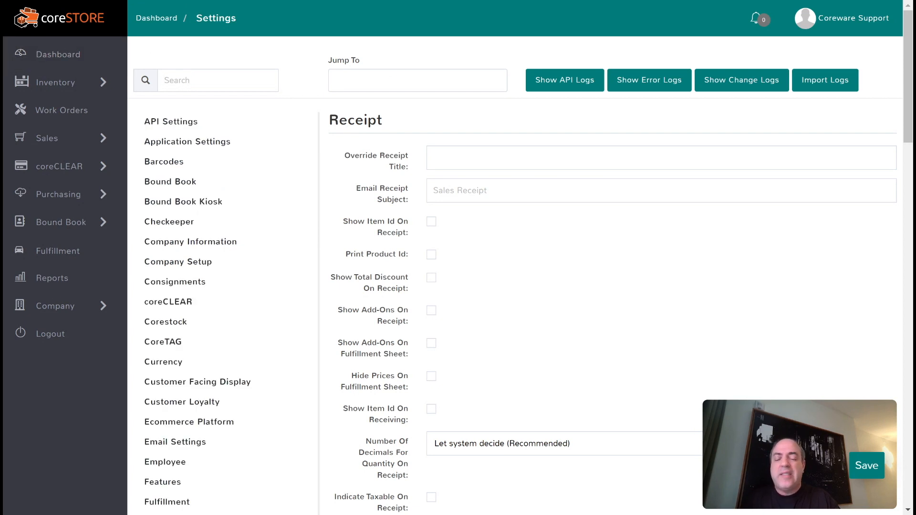
{"action": "type", "text": "tax"}
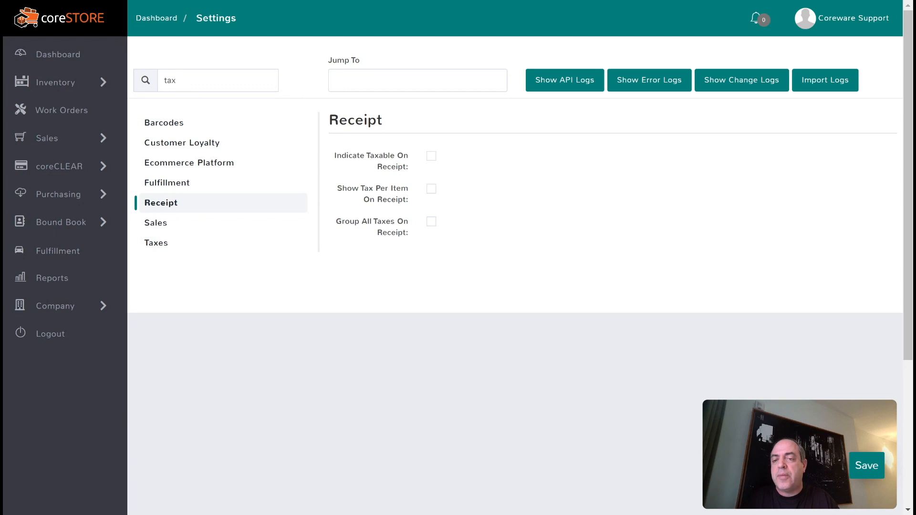
Clear the settings search term and jump directly to the Taxes settings category
{"action": "key", "text": "ctrl+a"}
{"action": "key", "text": "BackSpace"}
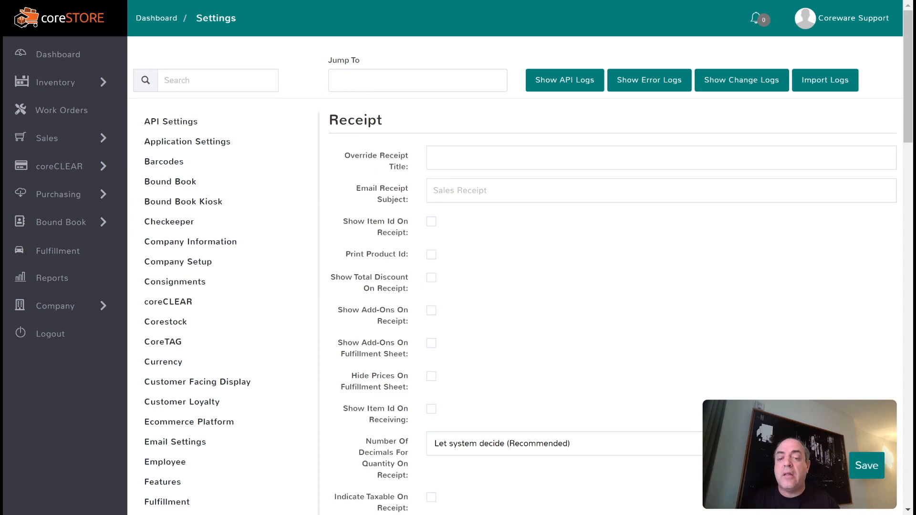
{"action": "type", "text": "Taxes"}
{"action": "key", "text": "Return"}
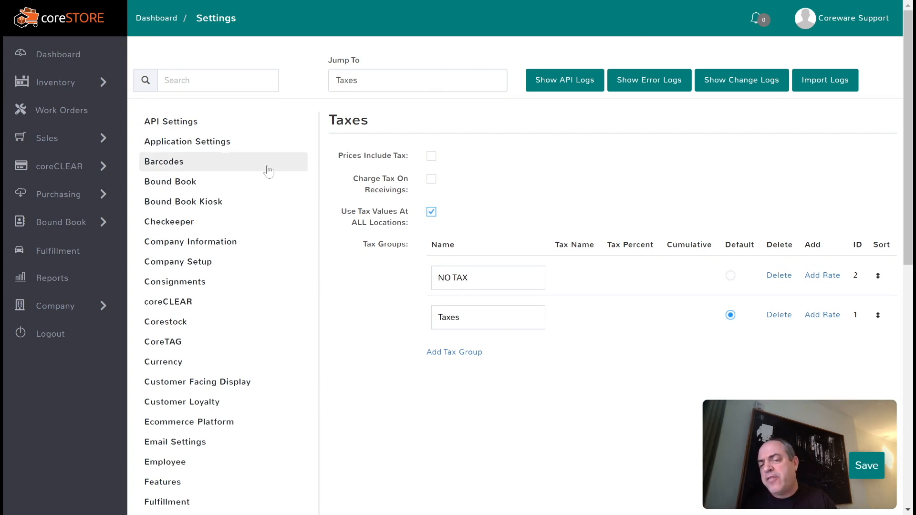
Review the Company options, the Company Information and Company Setup settings, and the remaining setting categories
{"action": "left_click", "coordinate": [58, 308]}
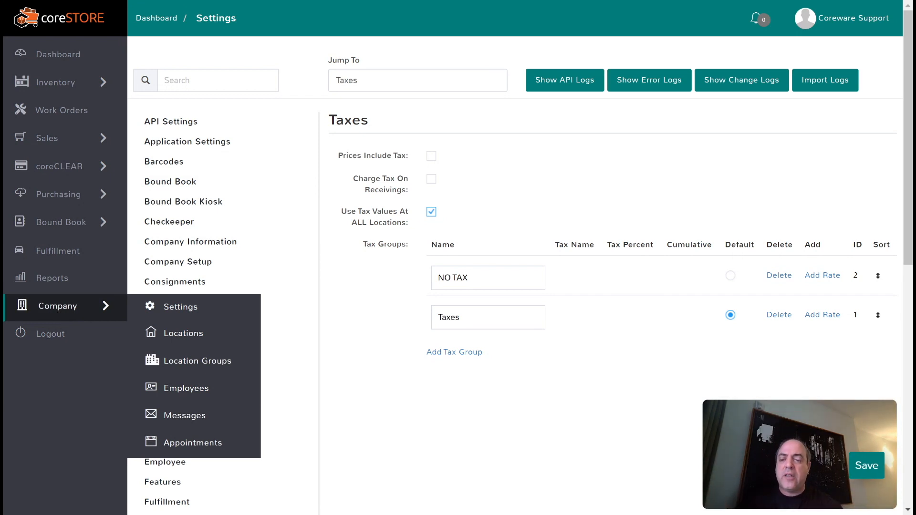
{"action": "left_click", "coordinate": [209, 245]}
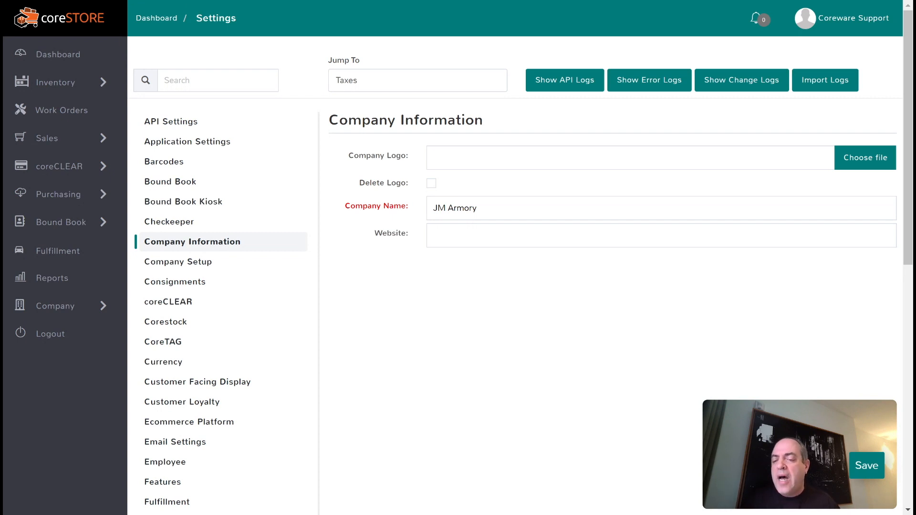
{"action": "left_click", "coordinate": [213, 268]}
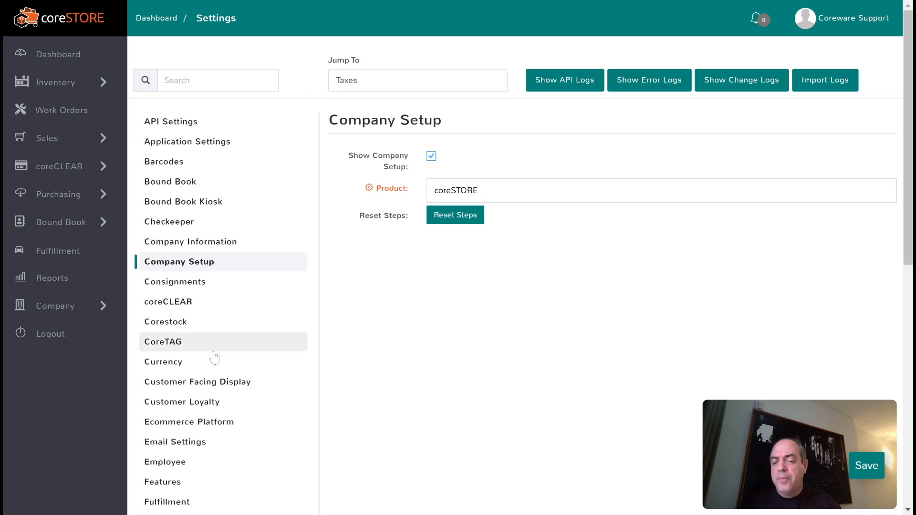
{"action": "left_click", "coordinate": [229, 244]}
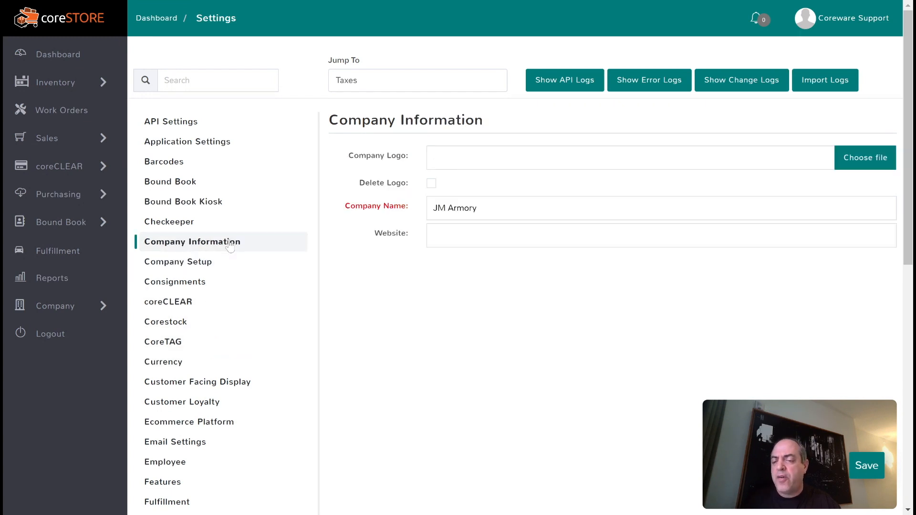
{"action": "scroll", "coordinate": [266, 353], "scroll_direction": "down", "scroll_amount": 5}
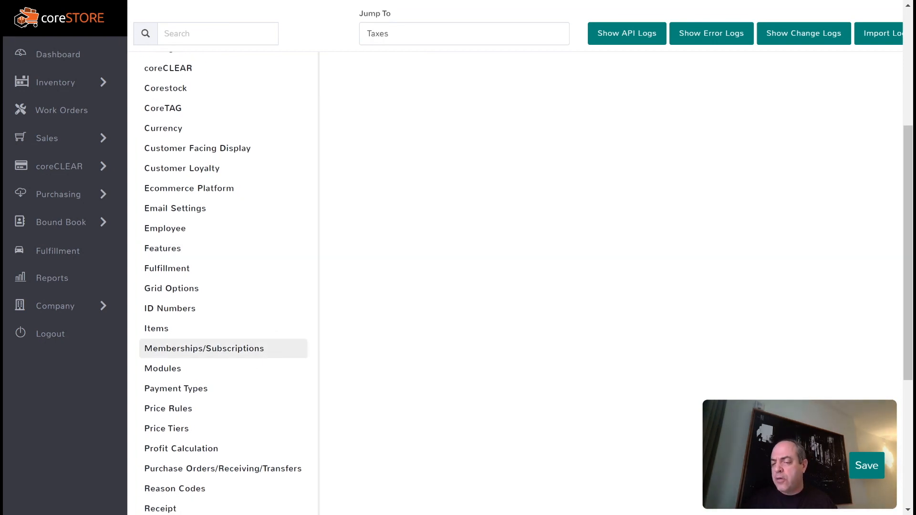
{"action": "scroll", "coordinate": [224, 287], "scroll_direction": "down", "scroll_amount": 2}
{"action": "scroll", "coordinate": [223, 287], "scroll_direction": "up", "scroll_amount": 3}
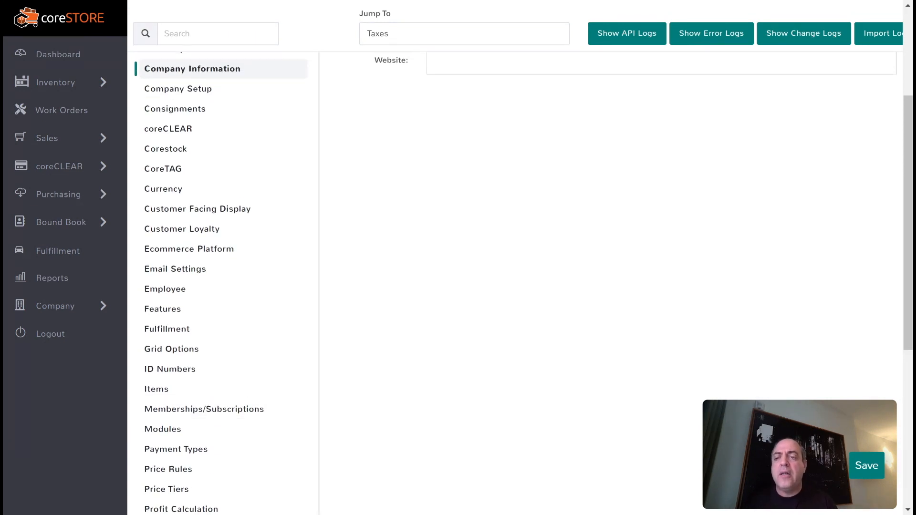
{"action": "scroll", "coordinate": [315, 268], "scroll_direction": "up", "scroll_amount": 4}
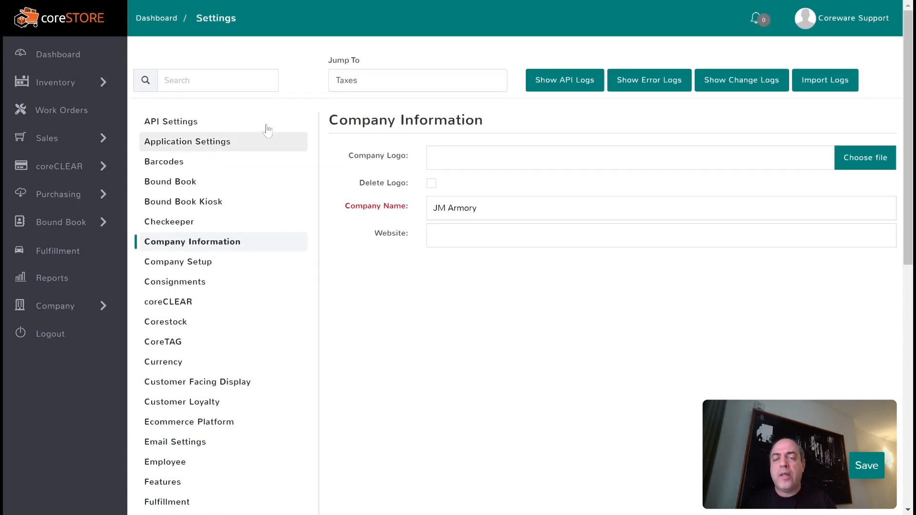
Return to the dashboard and open today's detailed sales report from the common tasks
{"action": "left_click", "coordinate": [70, 60]}
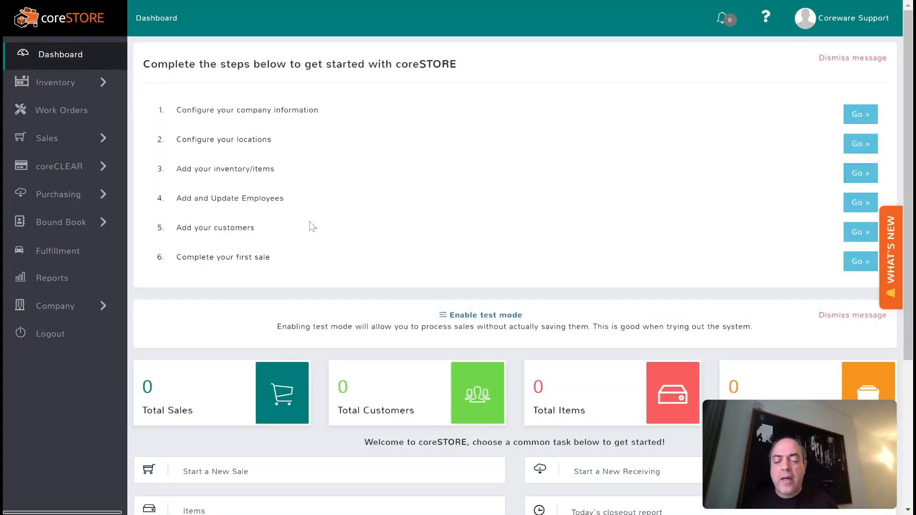
{"action": "scroll", "coordinate": [319, 230], "scroll_direction": "down", "scroll_amount": 4}
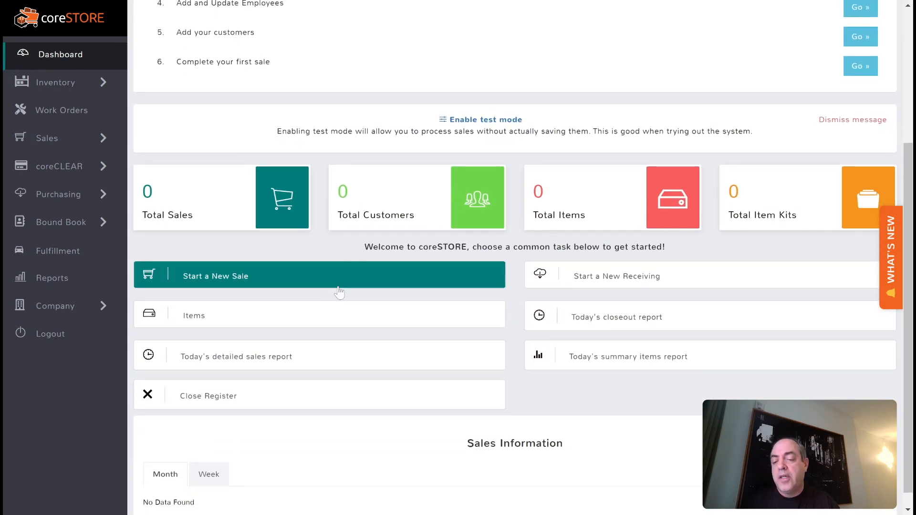
{"action": "left_click", "coordinate": [338, 287]}
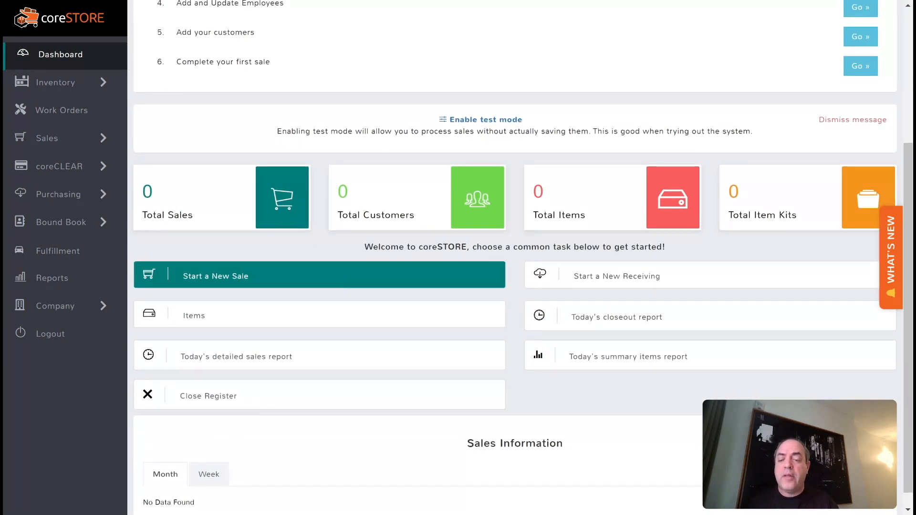
{"action": "scroll", "coordinate": [334, 285], "scroll_direction": "down", "scroll_amount": 1}
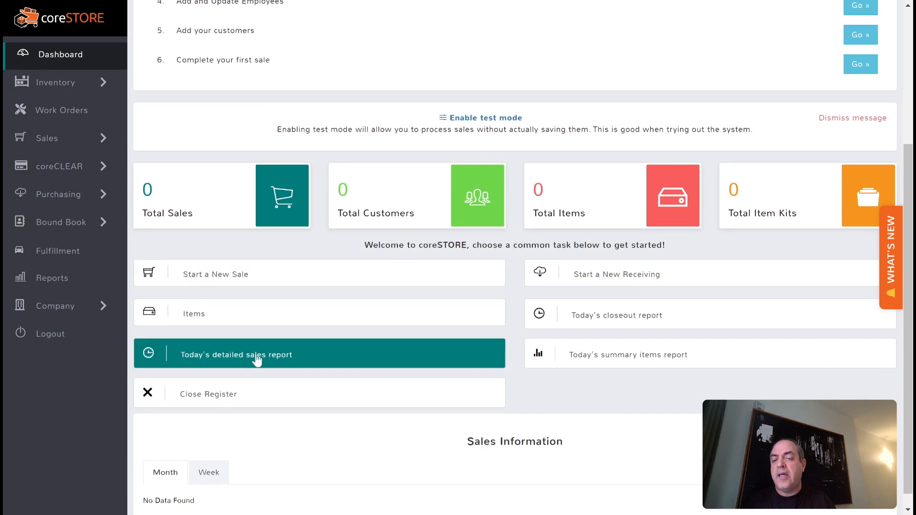
{"action": "left_click", "coordinate": [257, 358]}
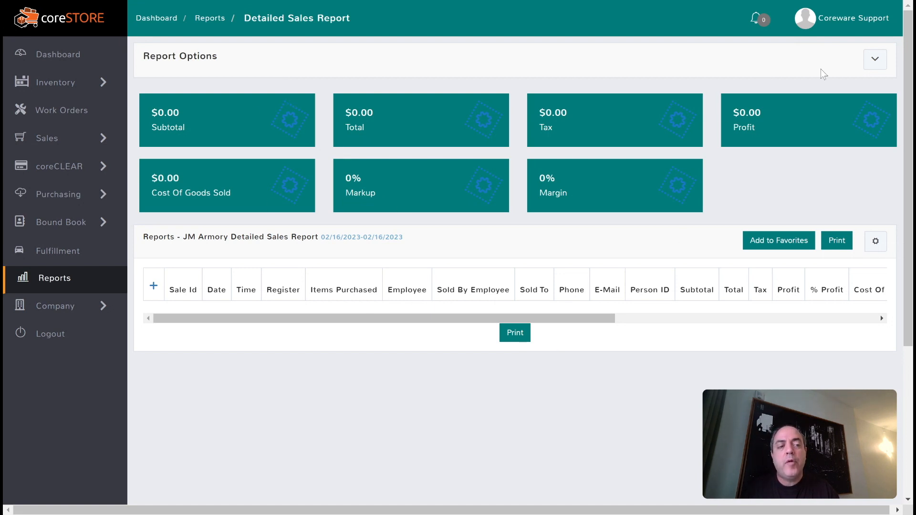
Run the detailed sales report for today with Export To Excel set to Yes
{"action": "left_click", "coordinate": [876, 62]}
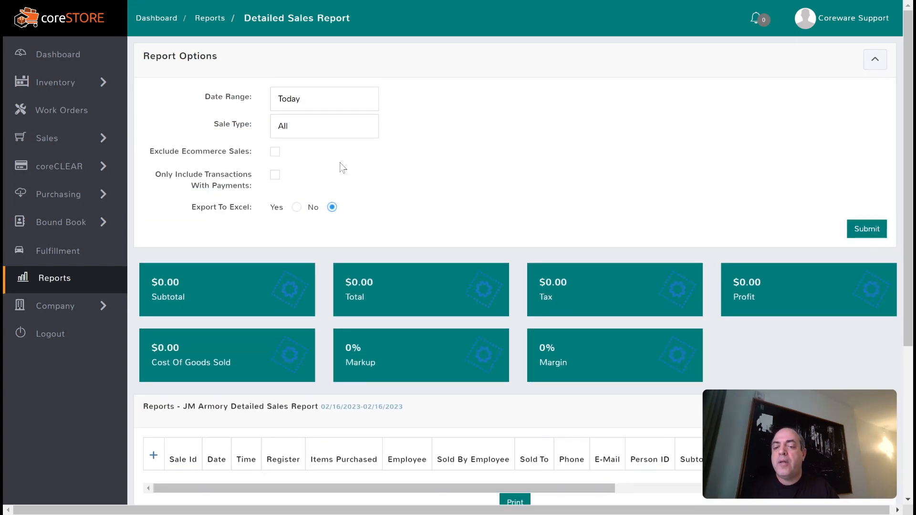
{"action": "left_click", "coordinate": [296, 207]}
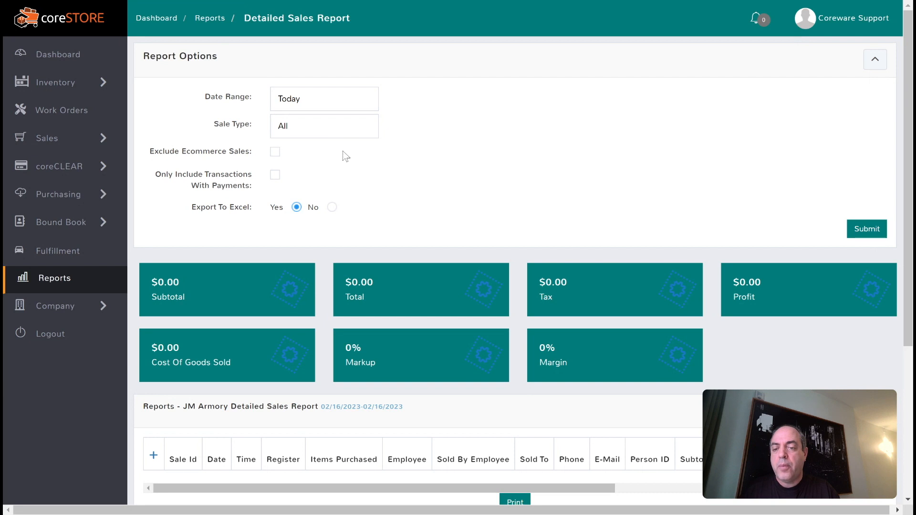
{"action": "left_click", "coordinate": [866, 230]}
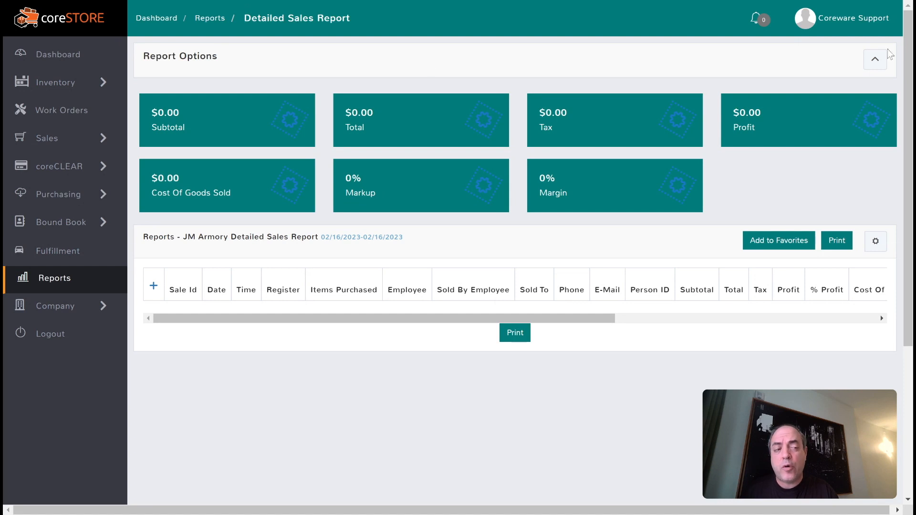
Set Export To Excel to No in the report options and rerun the detailed sales report
{"action": "left_click", "coordinate": [876, 61]}
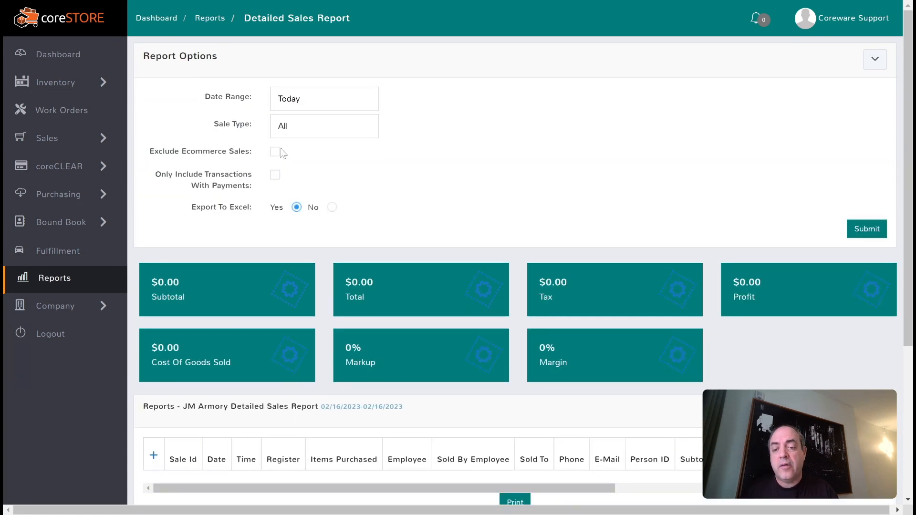
{"action": "left_click", "coordinate": [332, 207]}
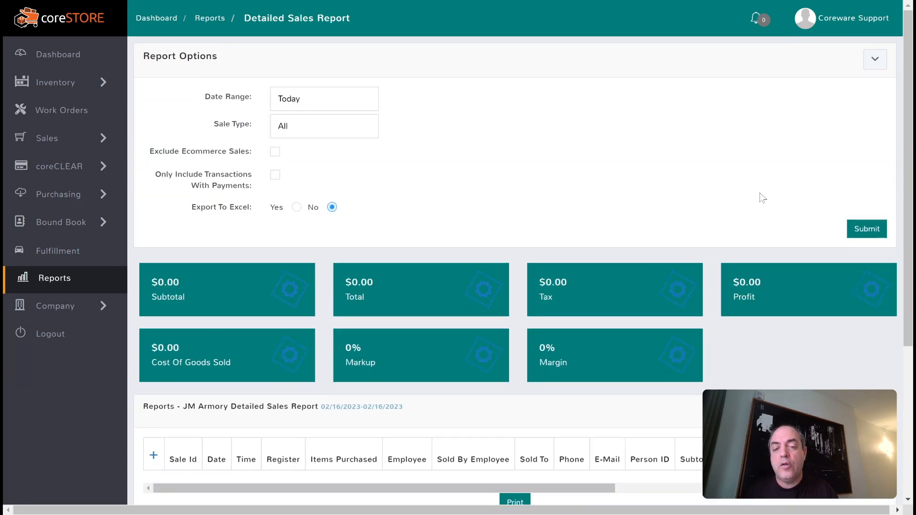
{"action": "left_click", "coordinate": [862, 230]}
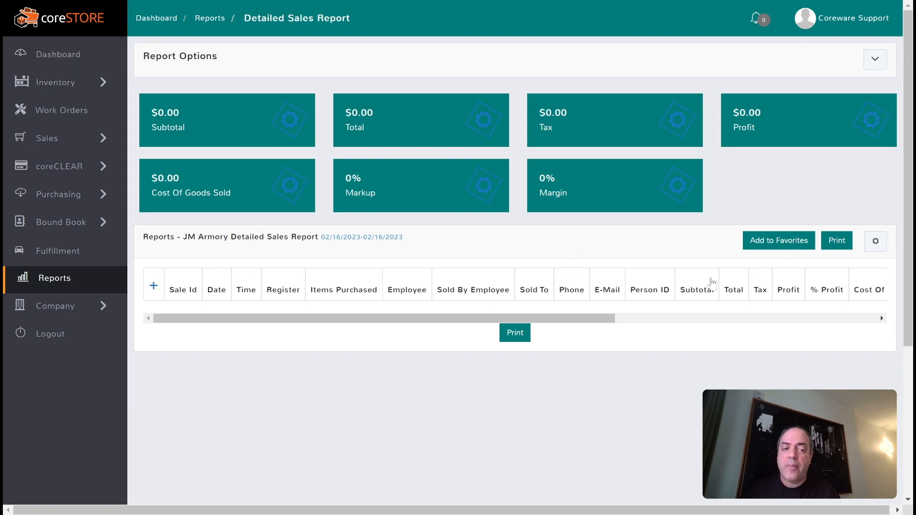
Look through the detailed sales report's column configuration, close it and go back to the full list of reports
{"action": "left_click", "coordinate": [876, 242]}
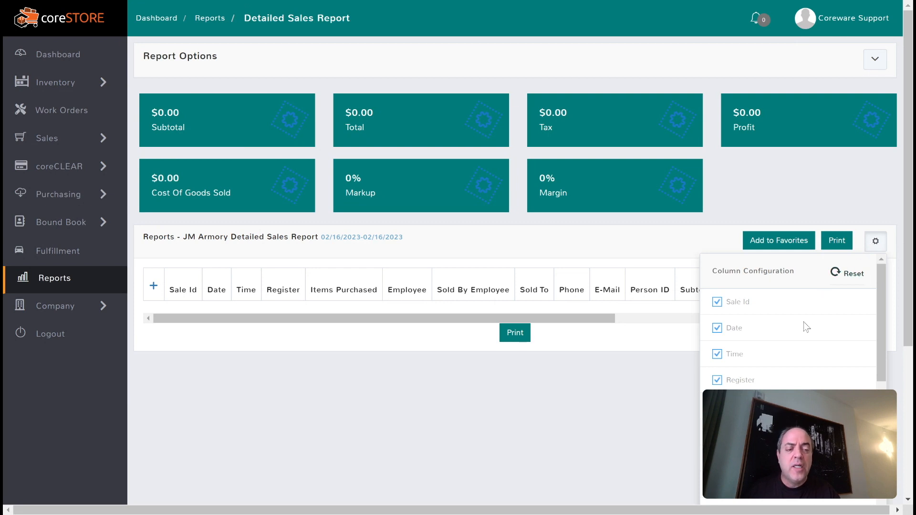
{"action": "scroll", "coordinate": [807, 328], "scroll_direction": "down", "scroll_amount": 3}
{"action": "scroll", "coordinate": [806, 327], "scroll_direction": "down", "scroll_amount": 5}
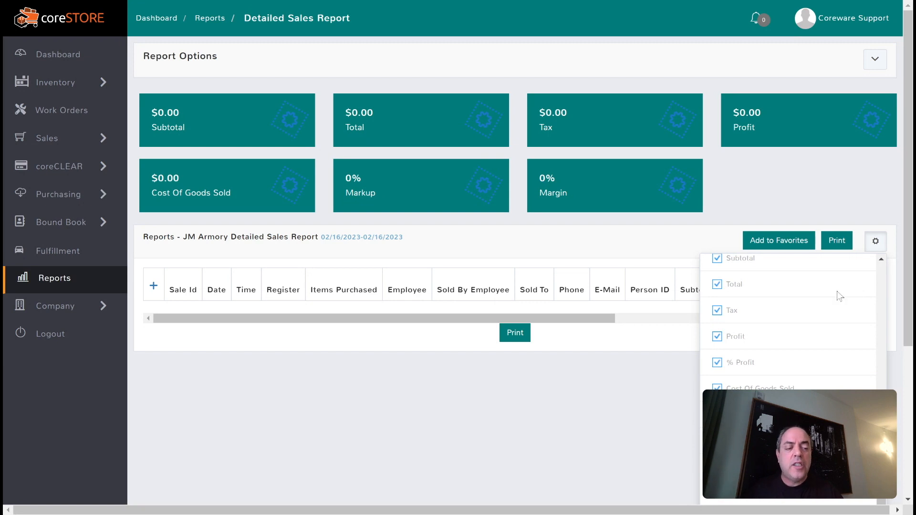
{"action": "left_click", "coordinate": [876, 242]}
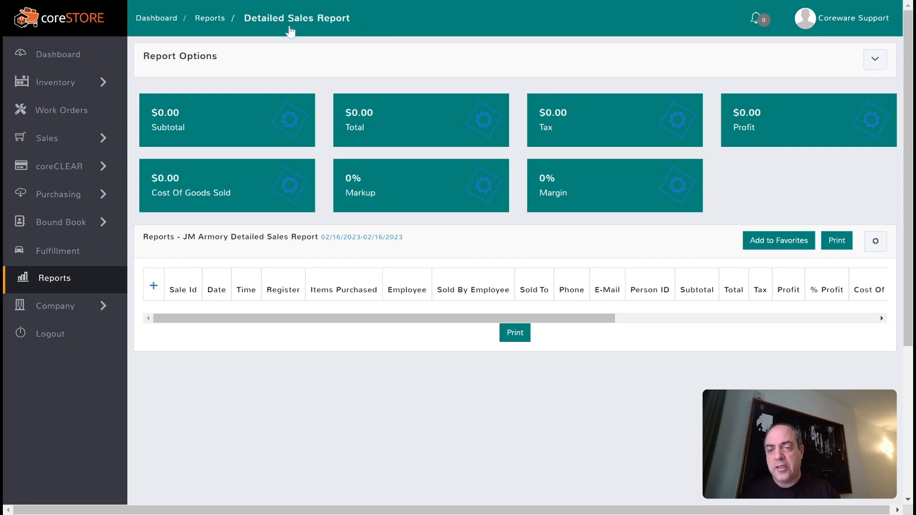
{"action": "left_click", "coordinate": [212, 20]}
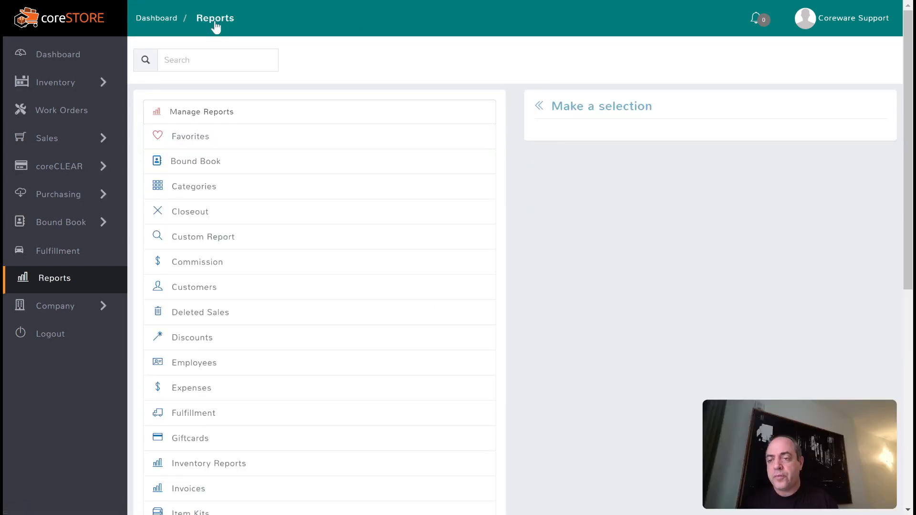
Return to the dashboard and review the account options, such as Support/Documentation, Switch User and Edit profile
{"action": "left_click", "coordinate": [81, 65]}
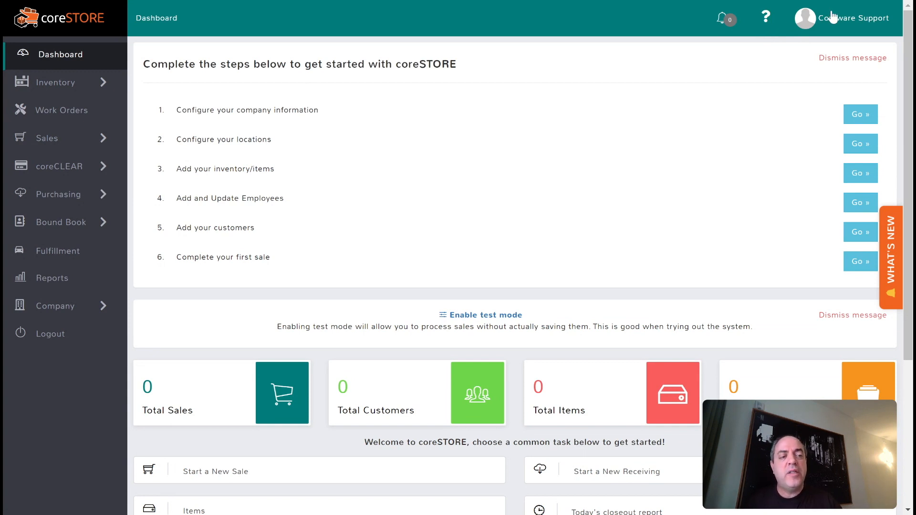
{"action": "left_click", "coordinate": [833, 16]}
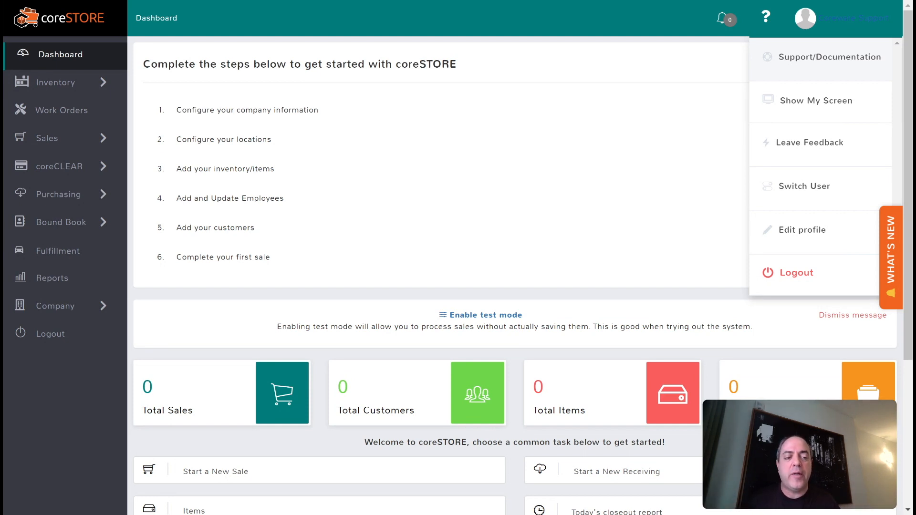
{"action": "left_click", "coordinate": [604, 52]}
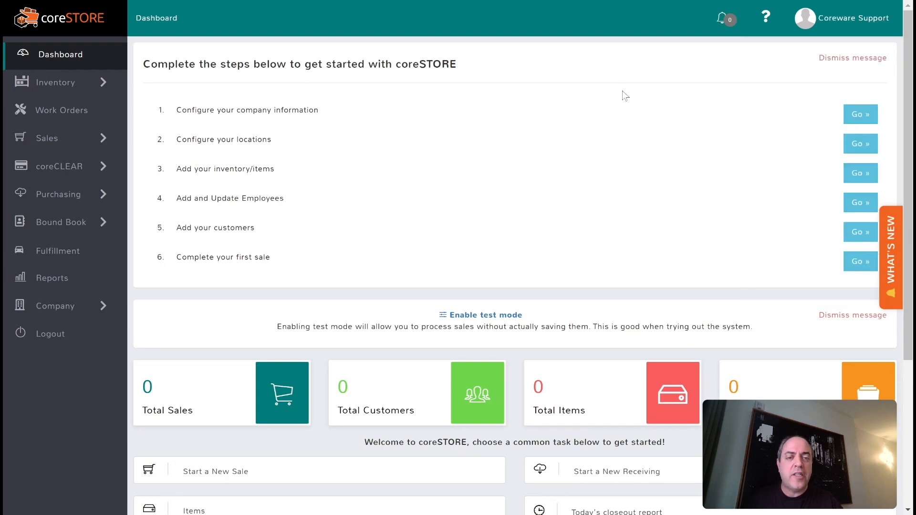